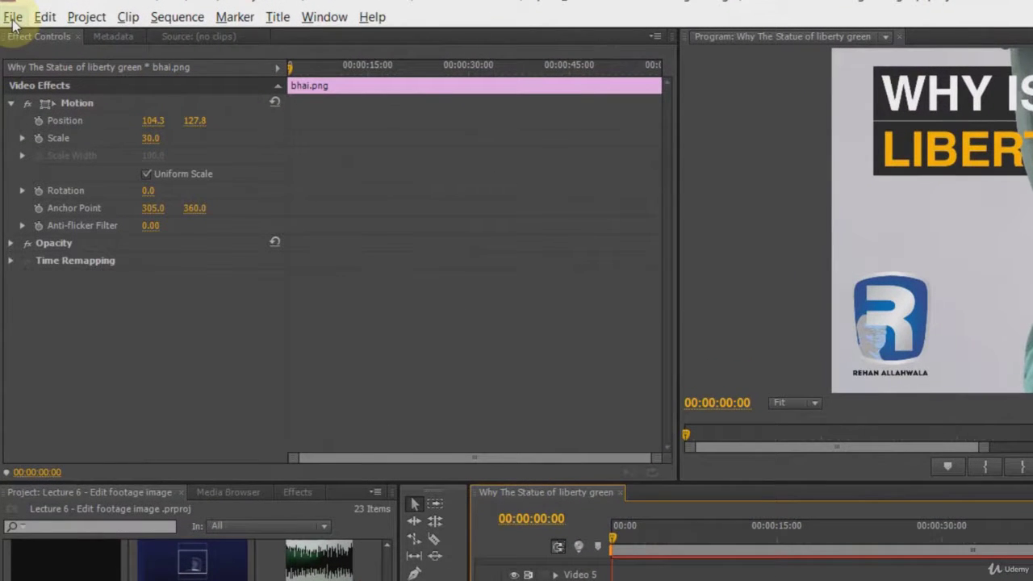
# Open File > Export > Media and keep Windows Media as the export format
pyautogui.click(13, 20)
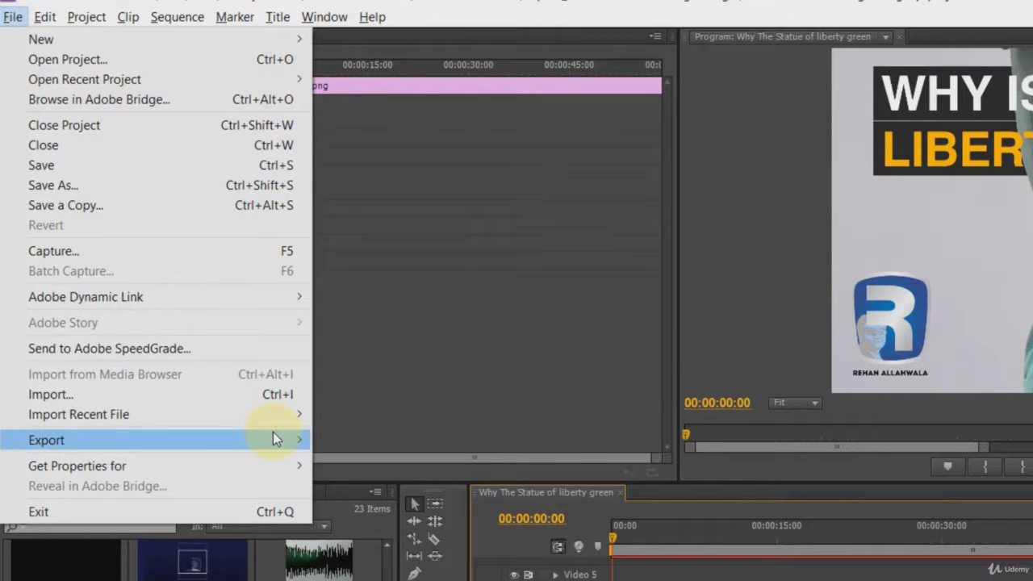
pyautogui.moveTo(46, 440)
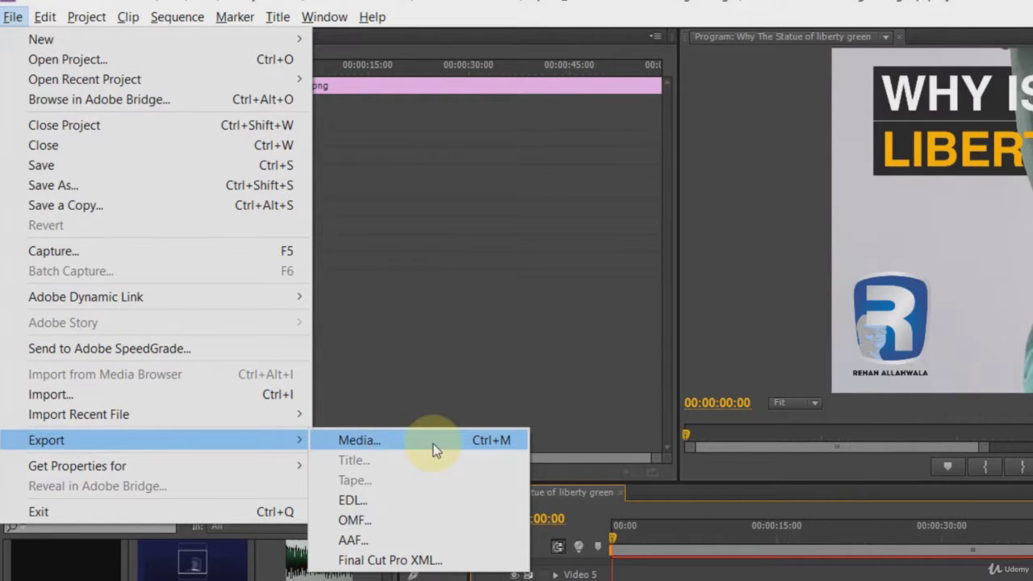
pyautogui.click(432, 443)
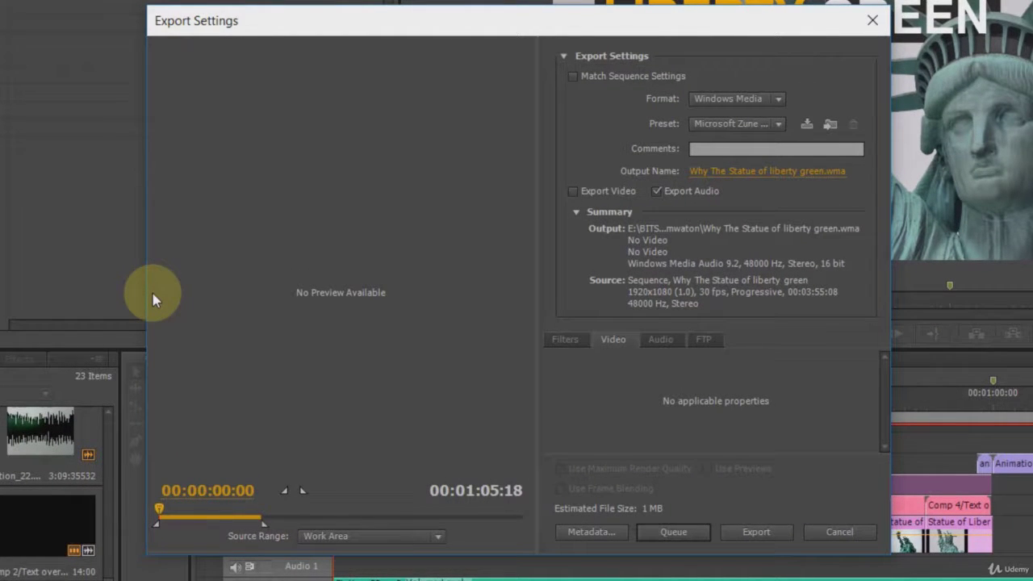
pyautogui.click(779, 99)
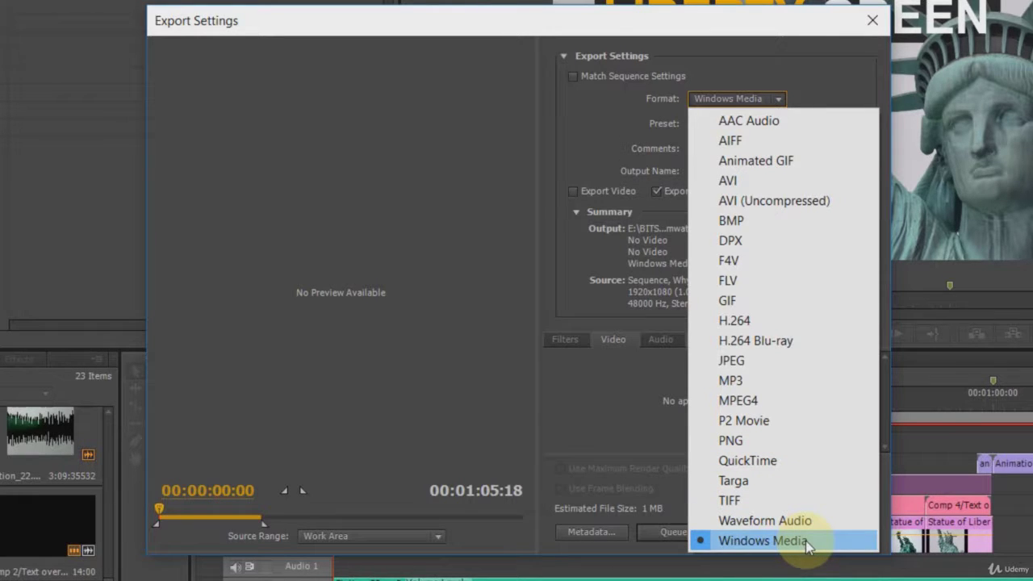
pyautogui.click(589, 153)
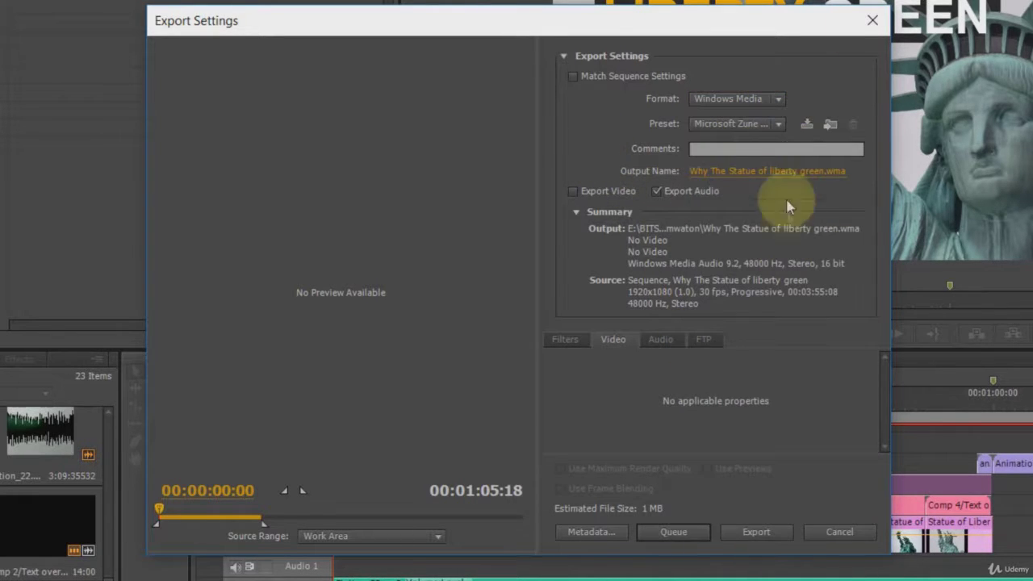
# Apply the HD 1080p 29.97 preset, leaving Export Video and Export Audio both checked
pyautogui.click(779, 124)
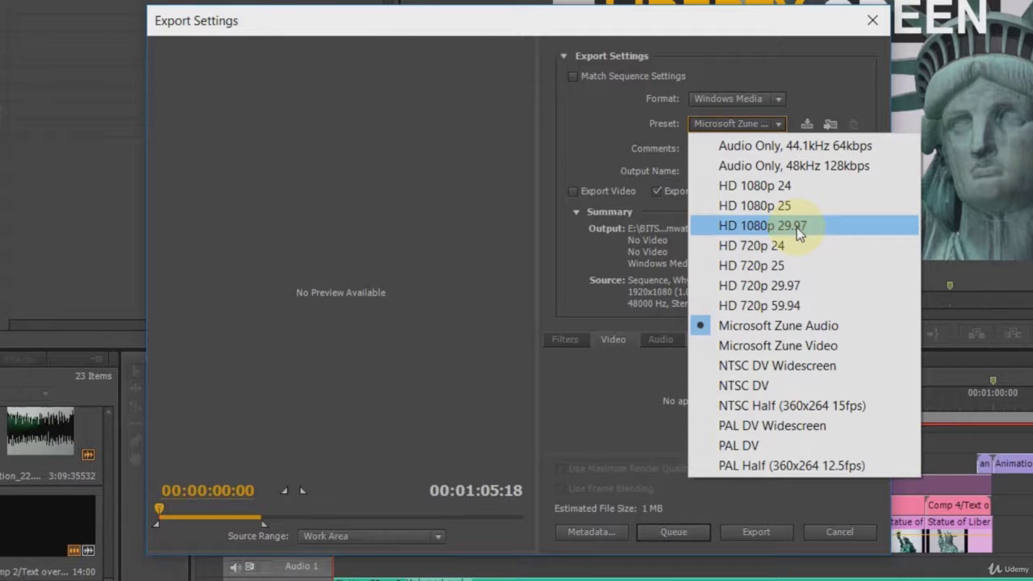
pyautogui.click(796, 228)
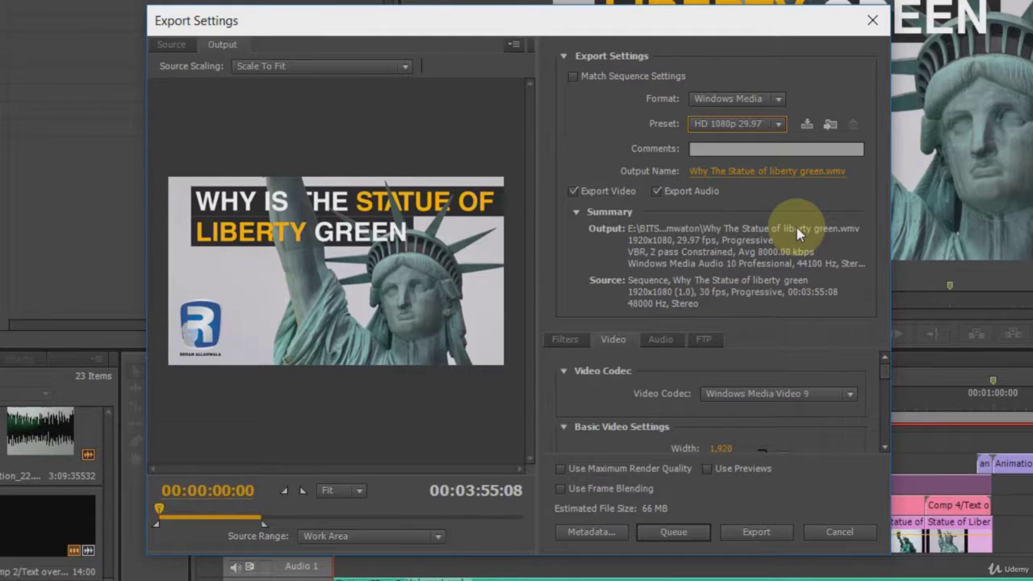
pyautogui.click(573, 191)
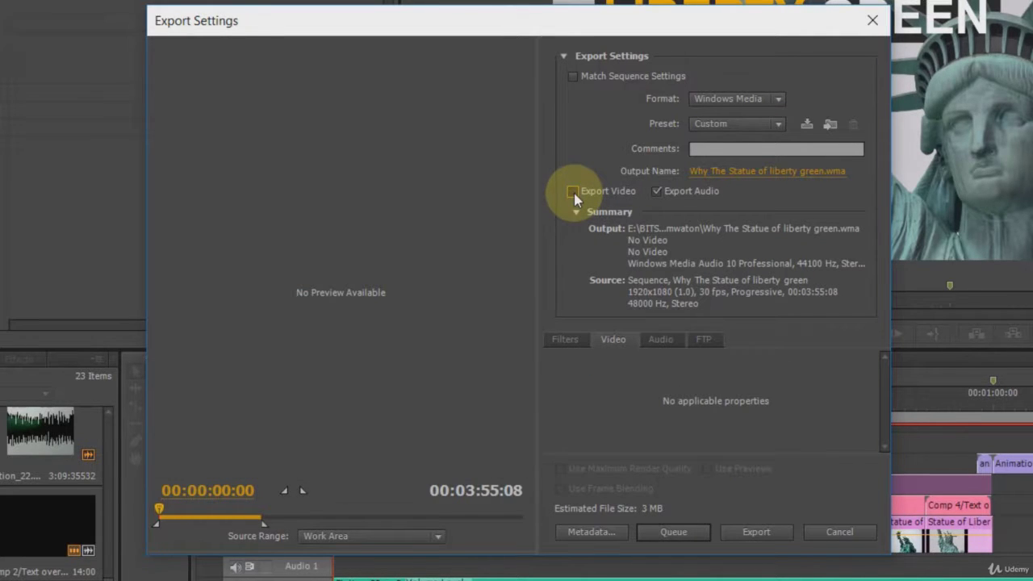
pyautogui.click(574, 193)
pyautogui.click(657, 191)
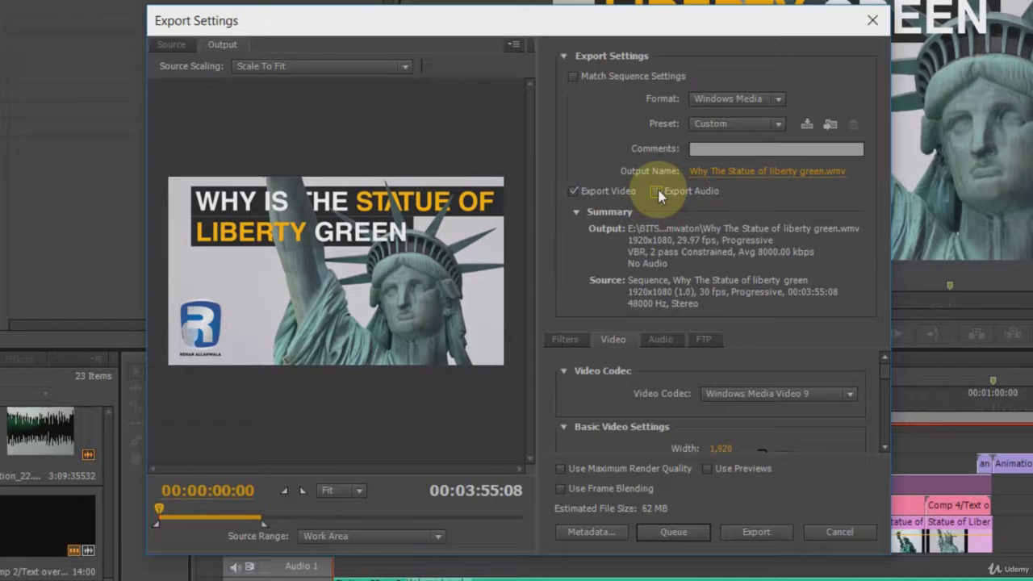
pyautogui.click(656, 192)
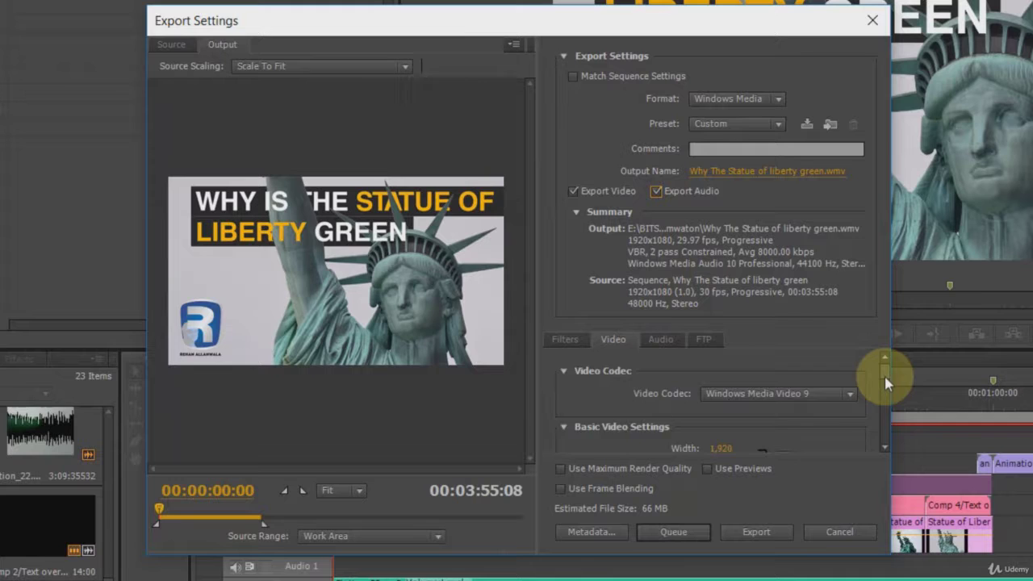
# Scroll through the Video tab export settings, then look over the Audio tab
pyautogui.moveTo(883, 373); pyautogui.dragTo(883, 392)
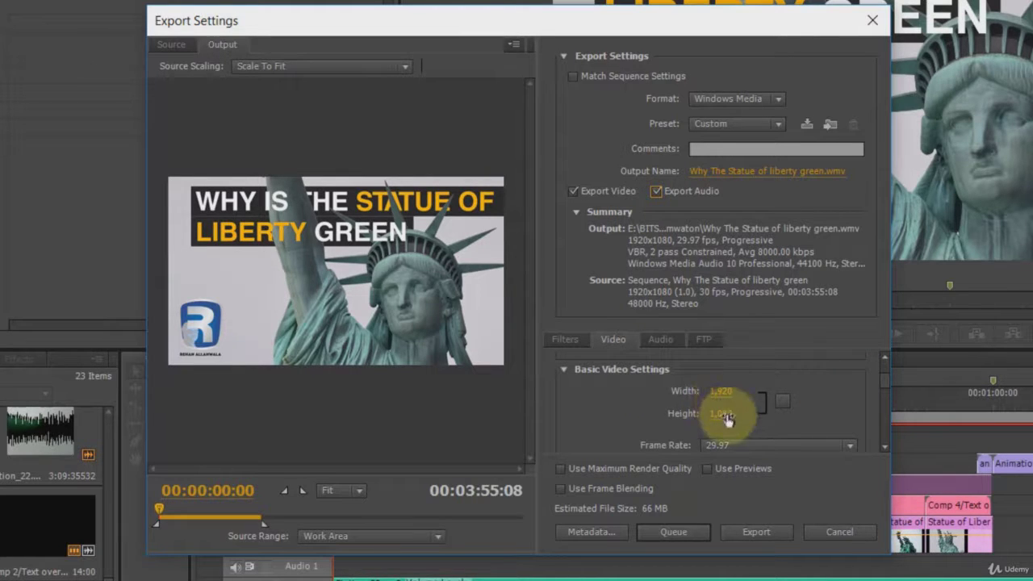
pyautogui.click(884, 448)
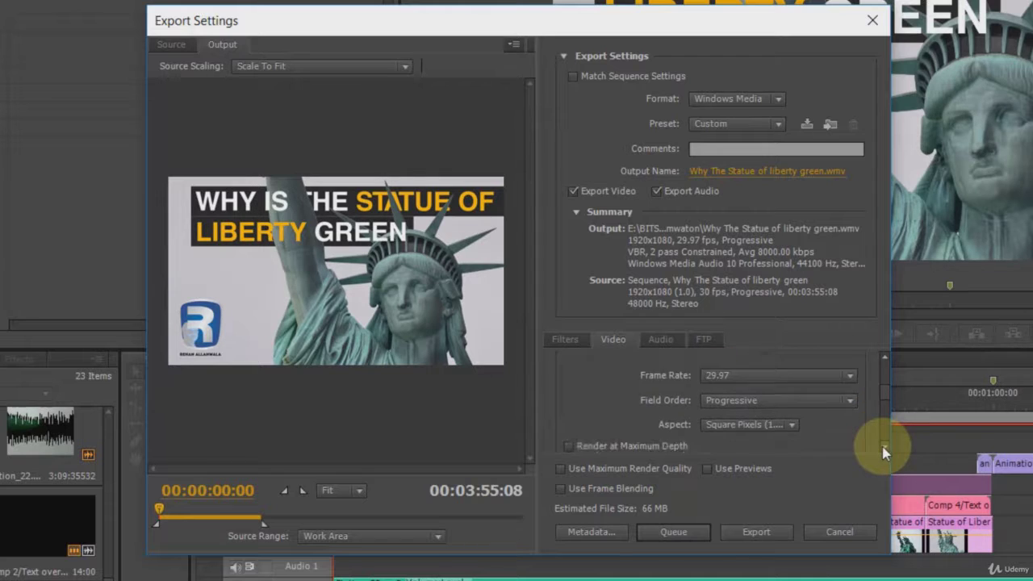
pyautogui.moveTo(881, 446); pyautogui.dragTo(881, 446)
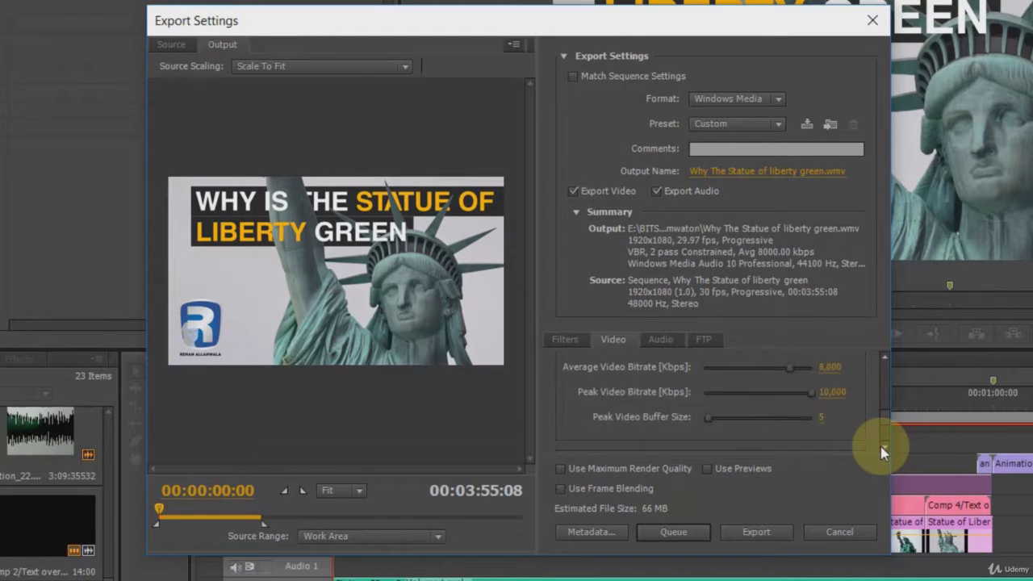
pyautogui.click(668, 344)
pyautogui.moveTo(888, 376)
pyautogui.mouseDown()
pyautogui.moveTo(892, 449)
pyautogui.moveTo(887, 368)
pyautogui.mouseUp()
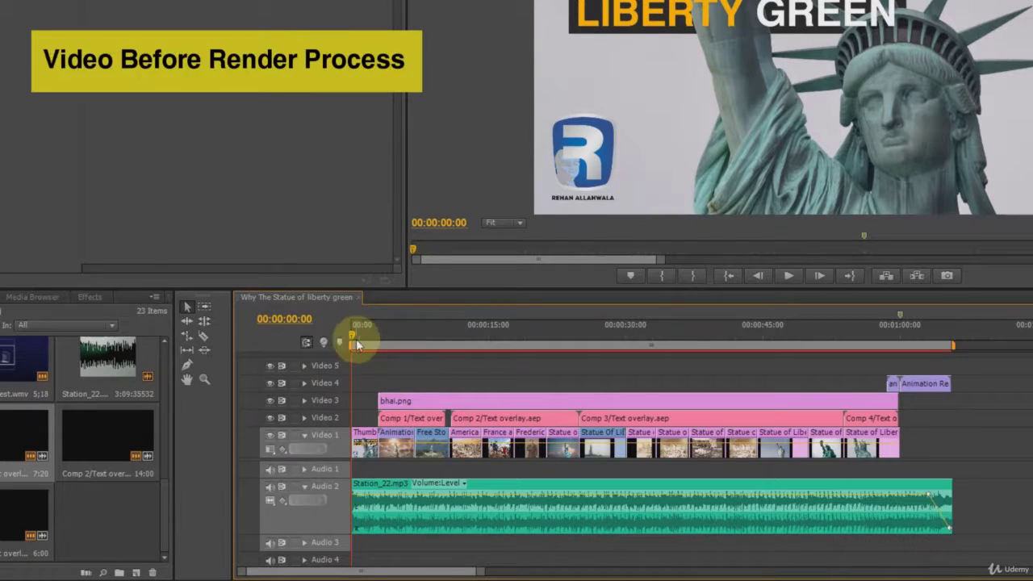
# Drag the work area start later, return it to the sequence start, and park the playhead near the clips' end
pyautogui.moveTo(355, 347); pyautogui.dragTo(574, 355)
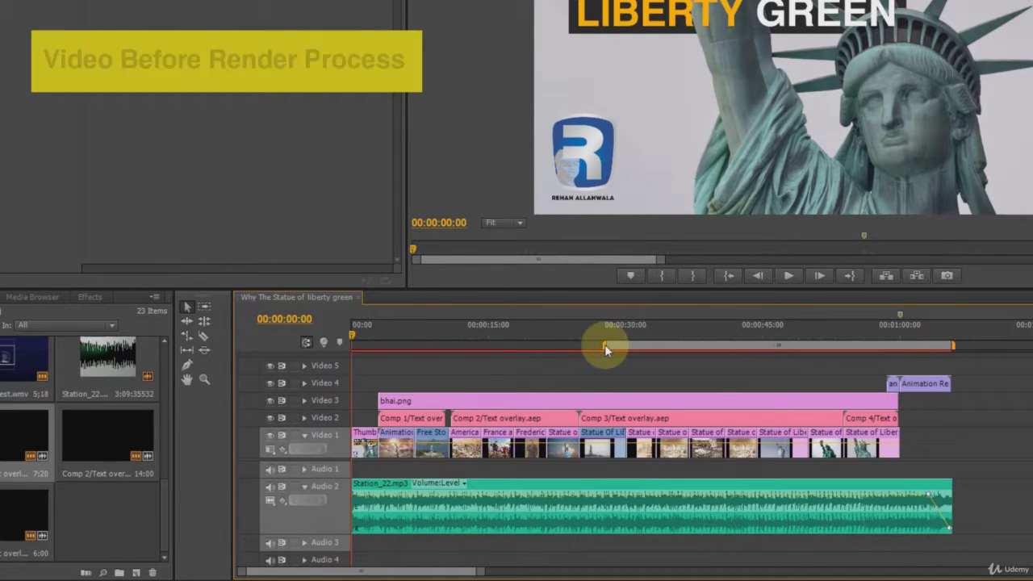
pyautogui.moveTo(573, 349); pyautogui.dragTo(365, 347)
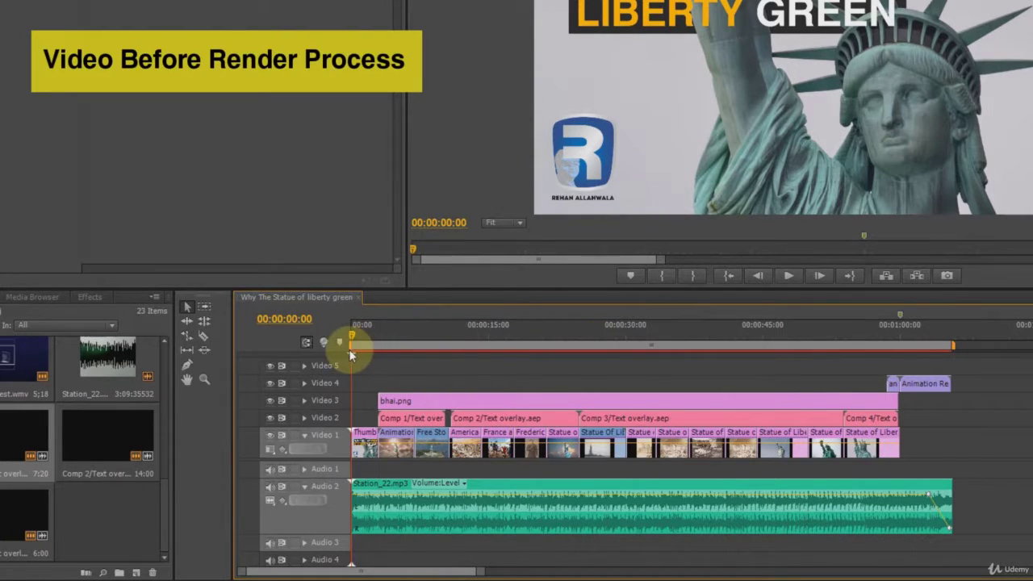
pyautogui.click(903, 345)
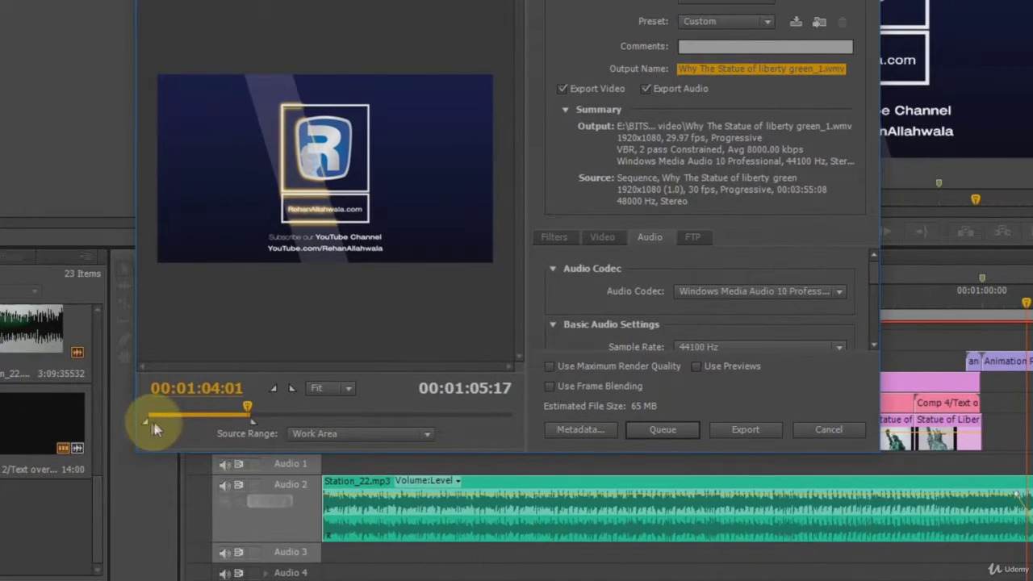
# Keep Source Range on Work Area and confirm the output name 'Why The Statue of liberty green.wmv'
pyautogui.click(367, 436)
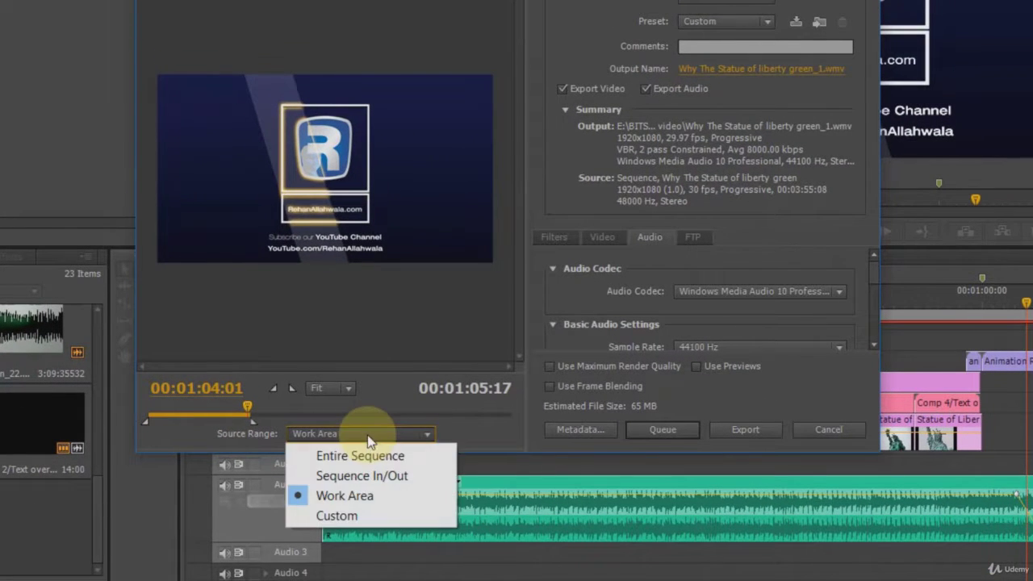
pyautogui.click(347, 500)
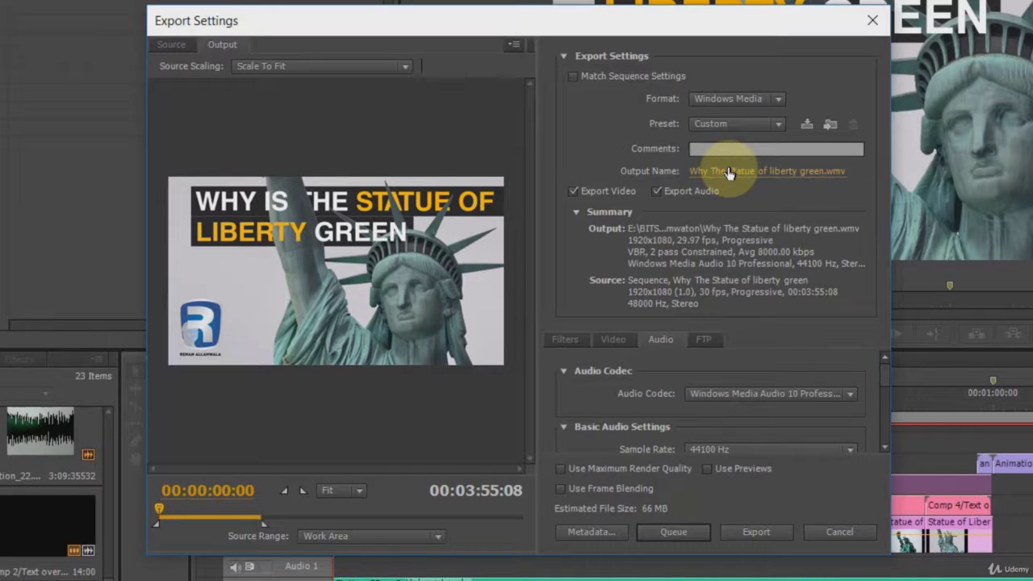
pyautogui.click(728, 173)
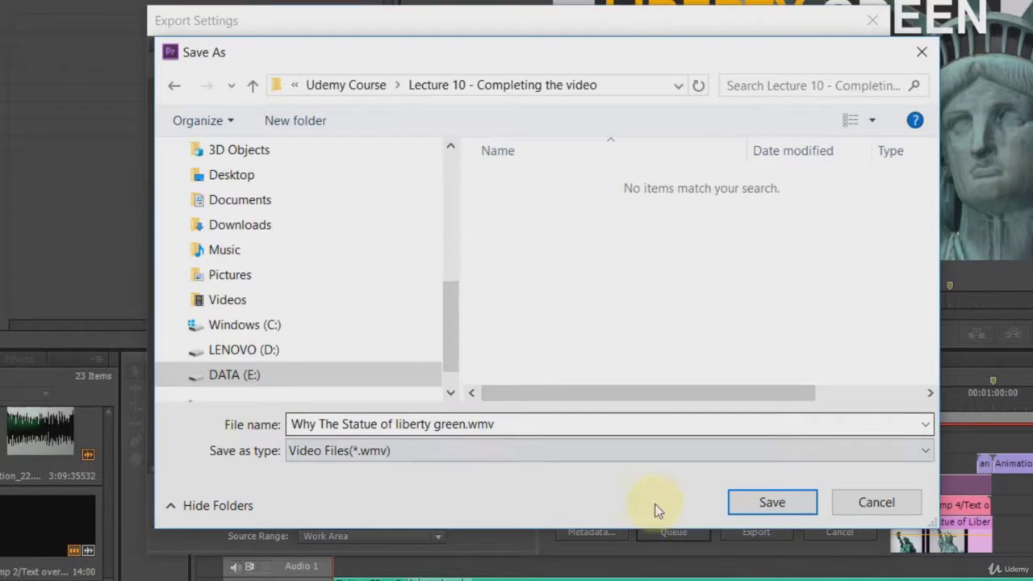
pyautogui.click(777, 504)
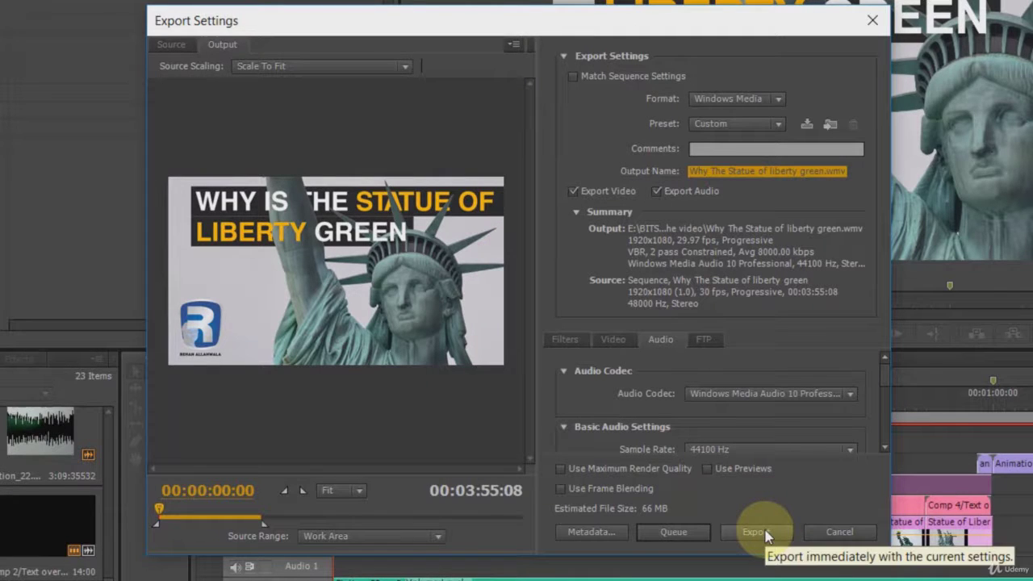
# Start encoding the 'Why The Statue of liberty green' WMV export
pyautogui.click(765, 533)
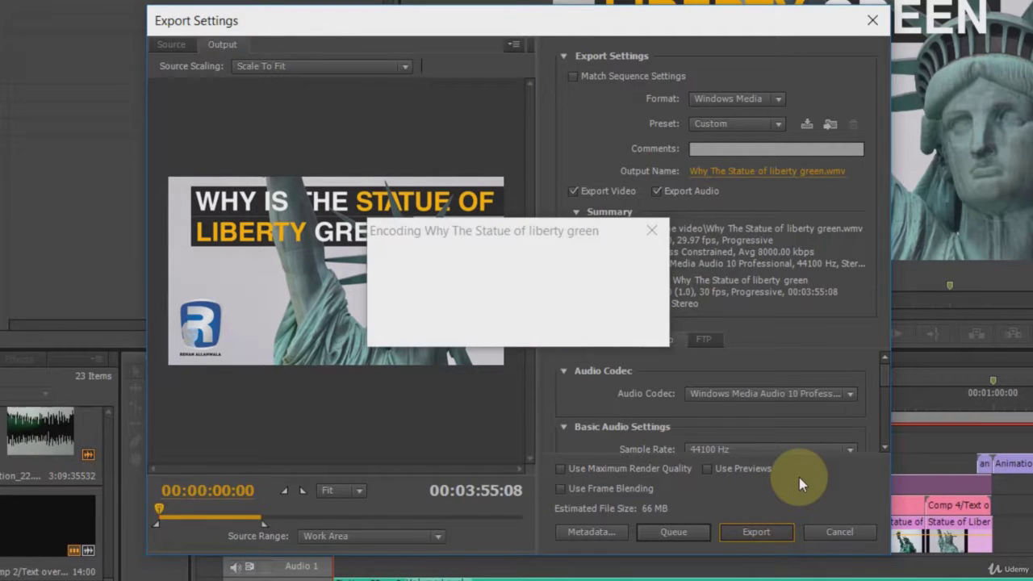